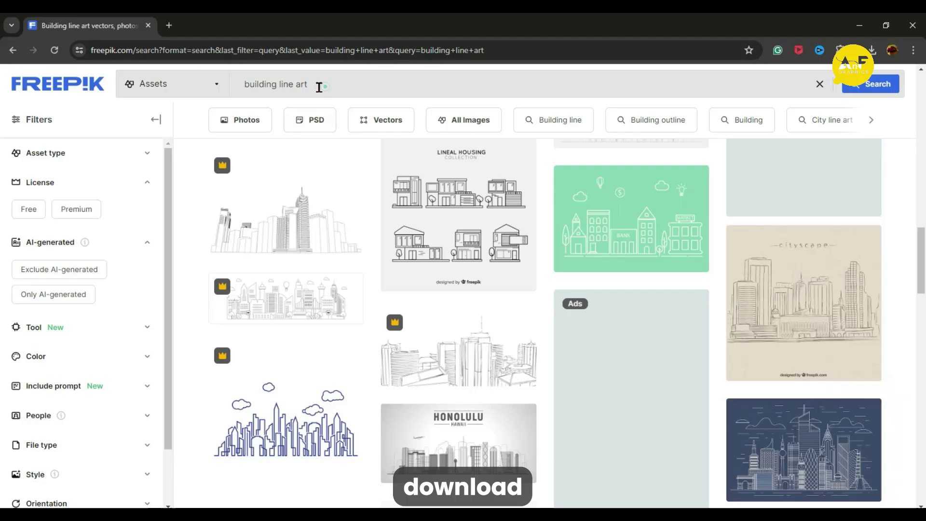
# Select the 'building line art' search query and scroll through the results
pyautogui.moveTo(317, 86); pyautogui.dragTo(219, 89)
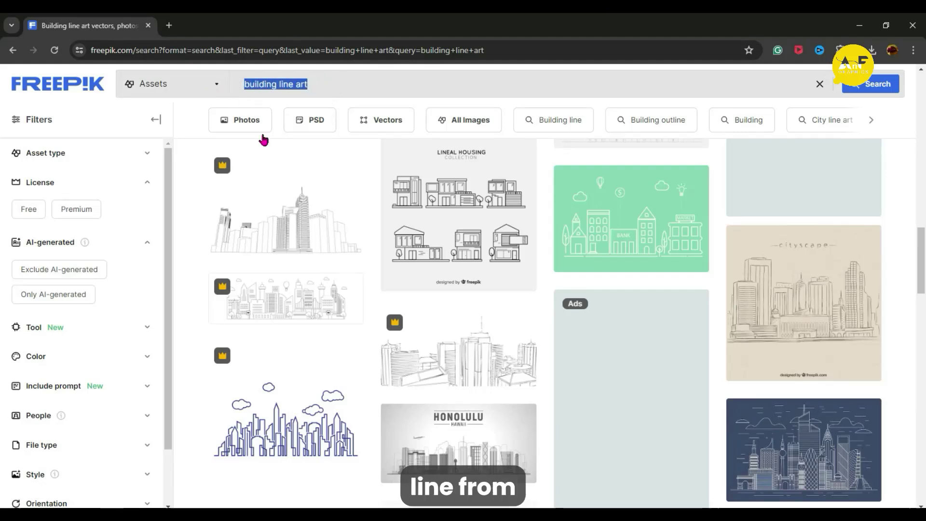
pyautogui.scroll(-10, 428, 347)
pyautogui.scroll(-3, 386, 347)
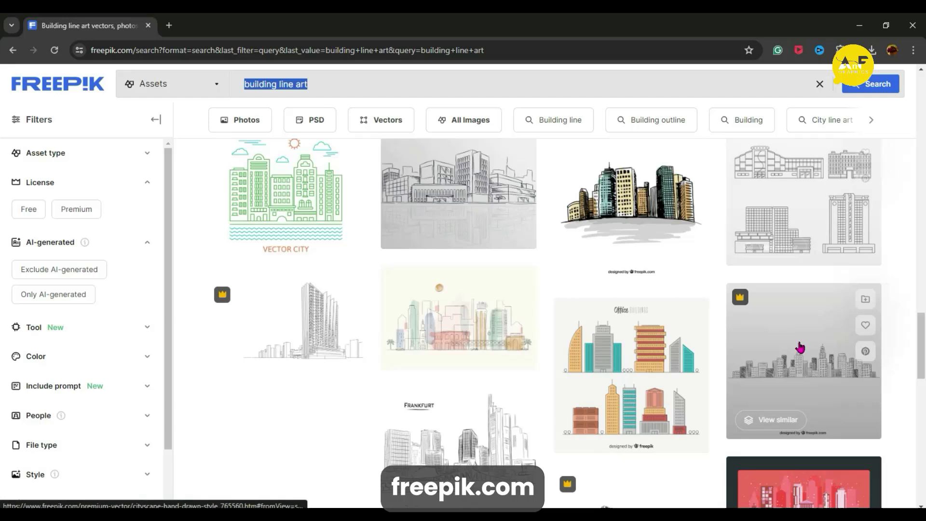
pyautogui.scroll(-4, 309, 337)
pyautogui.scroll(-5, 546, 305)
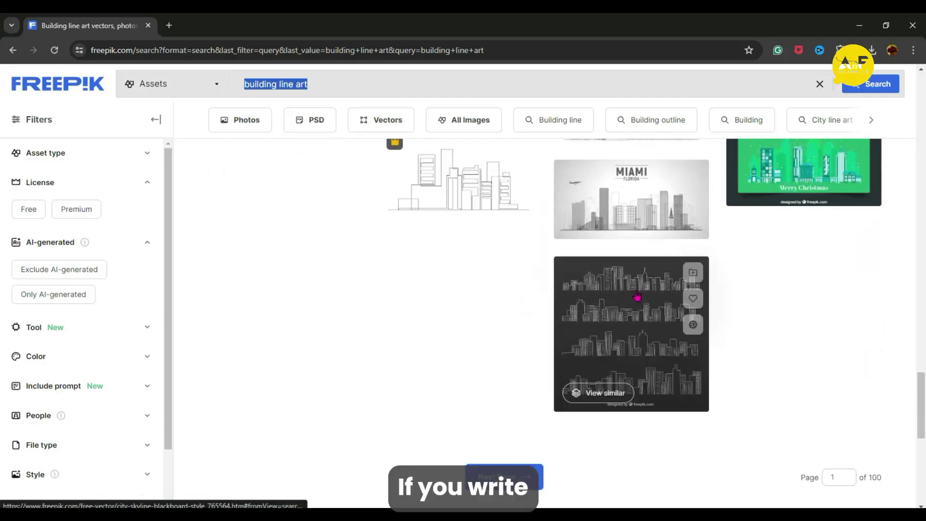
pyautogui.scroll(12, 517, 415)
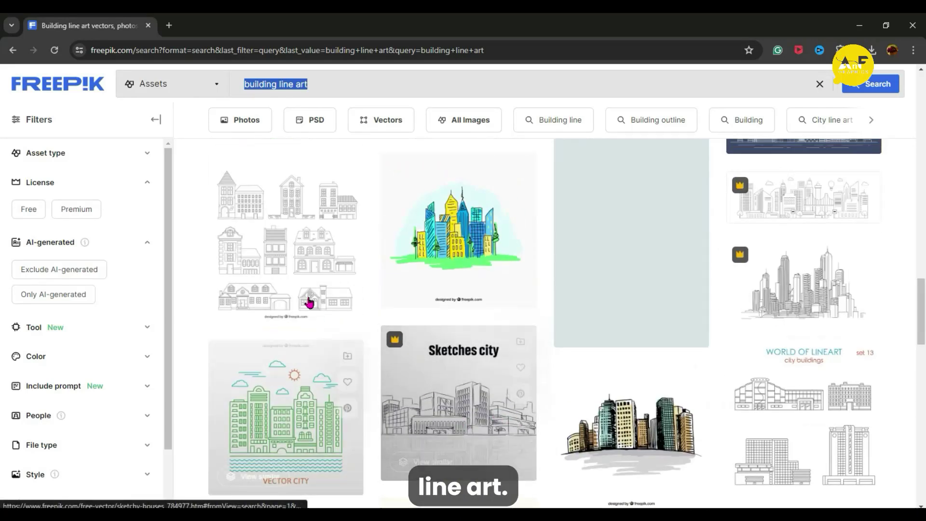
pyautogui.scroll(5, 531, 260)
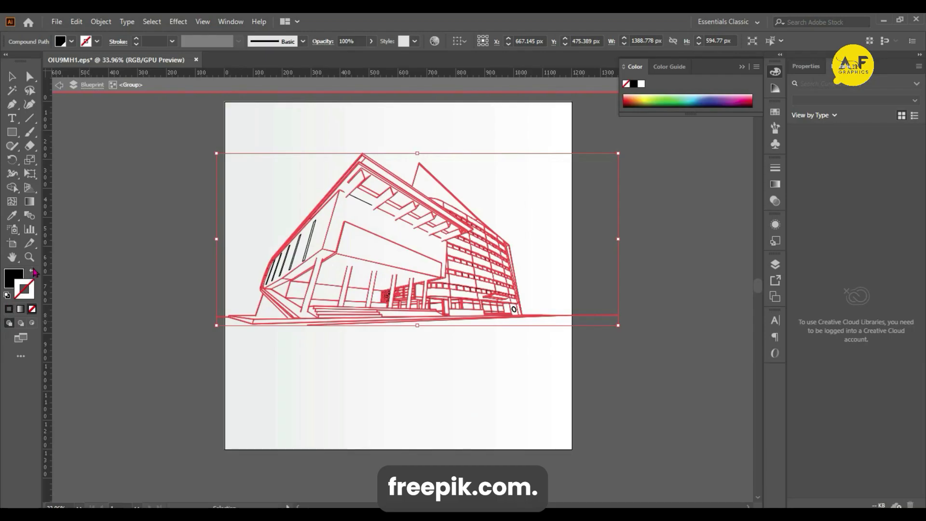
# Swap fill and stroke, exit isolation mode, and select the whole building group
pyautogui.click(24, 289)
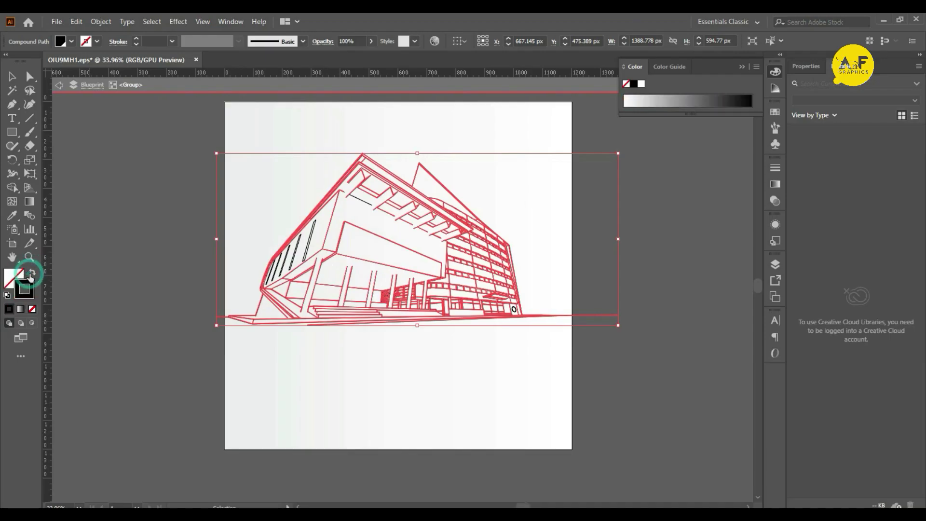
pyautogui.doubleClick(664, 419)
pyautogui.click(448, 239)
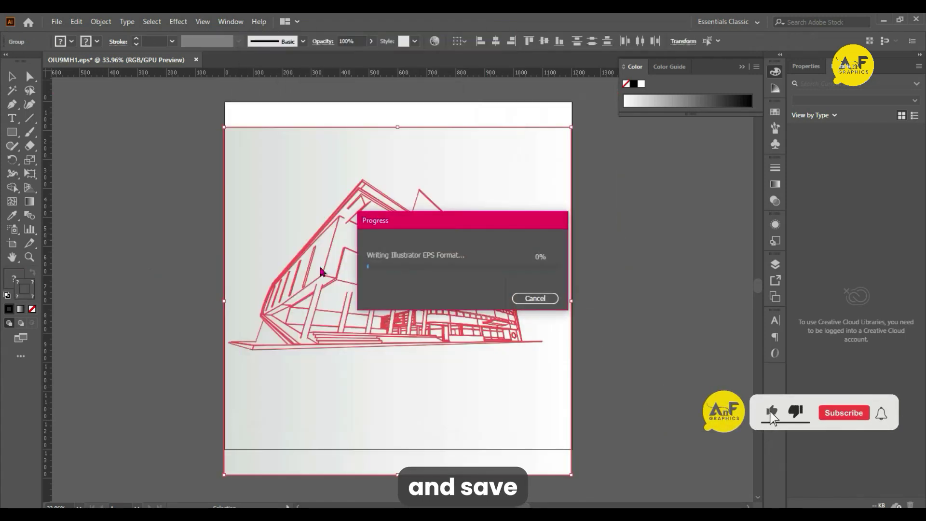
# Save the artwork as 'Building line art.ai' and drag it into the After Effects Project panel
pyautogui.hotkey('ctrl', 'shift', 's')
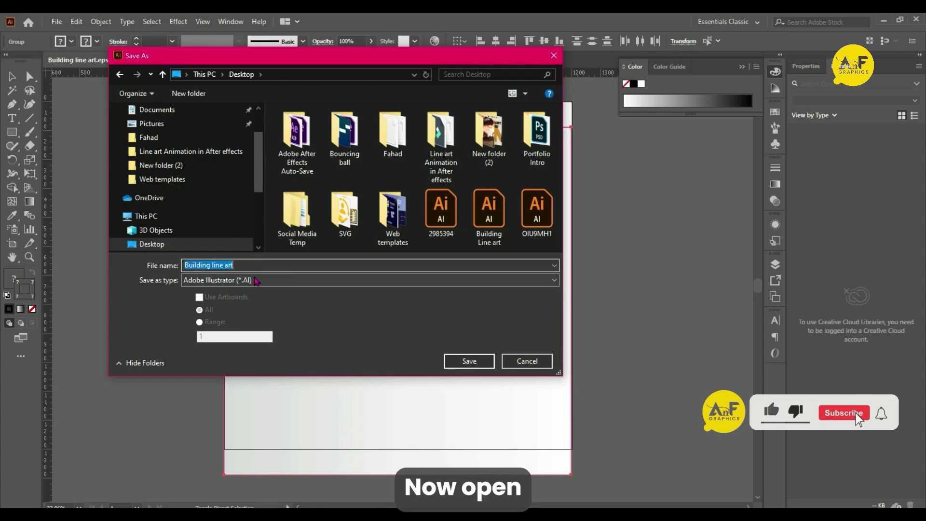
pyautogui.write('--2')
pyautogui.press('Return')
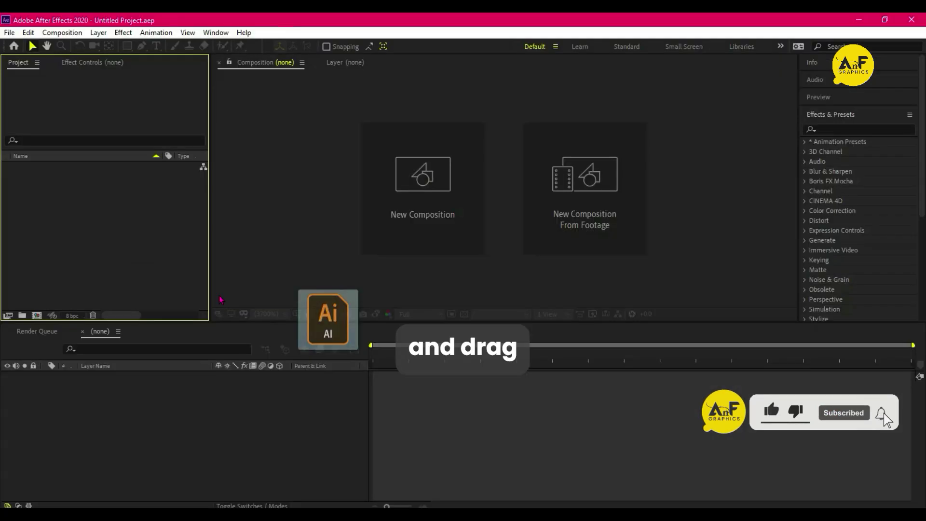
pyautogui.moveTo(326, 338); pyautogui.dragTo(126, 248)
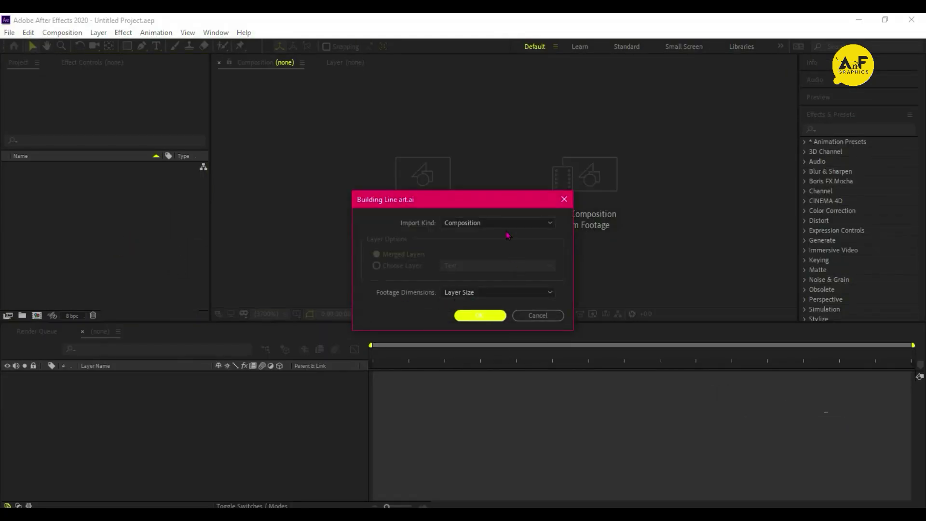
# Import Building line art.ai as a Composition, then start a new composition
pyautogui.click(506, 222)
pyautogui.click(477, 248)
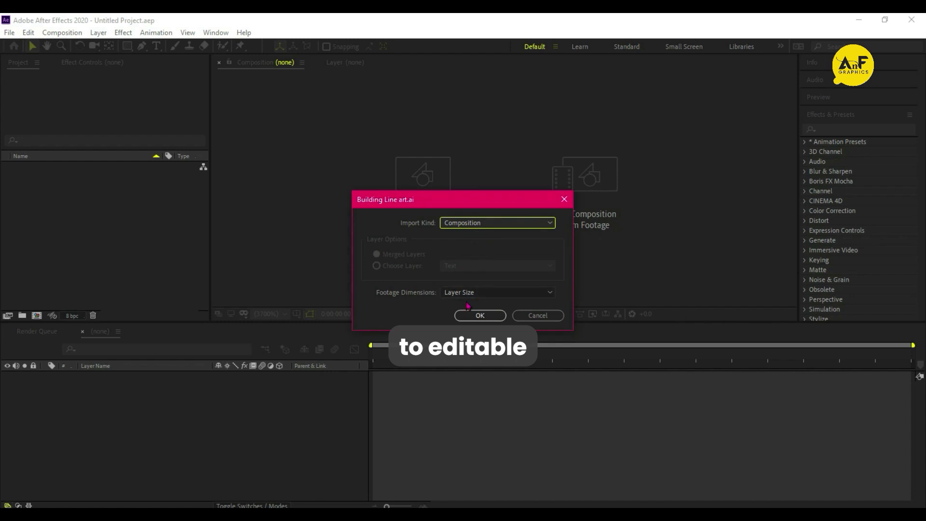
pyautogui.click(480, 315)
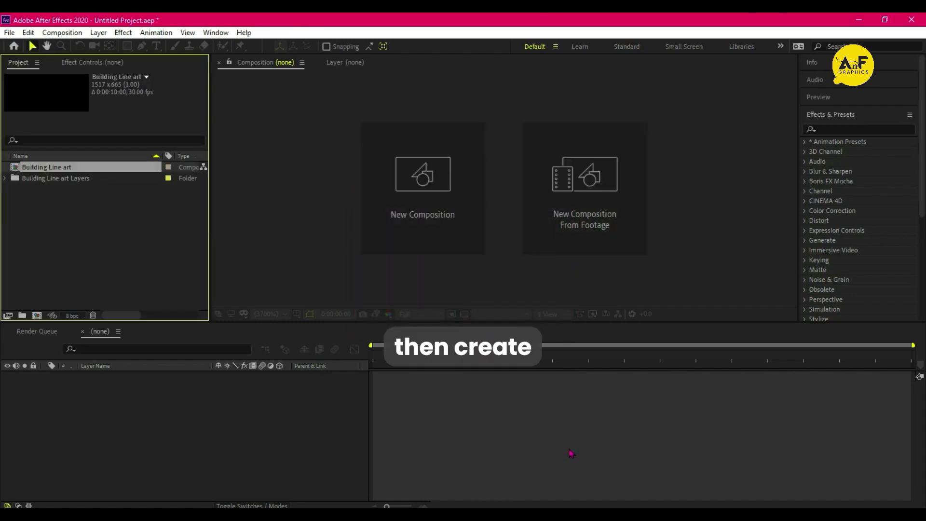
pyautogui.click(37, 316)
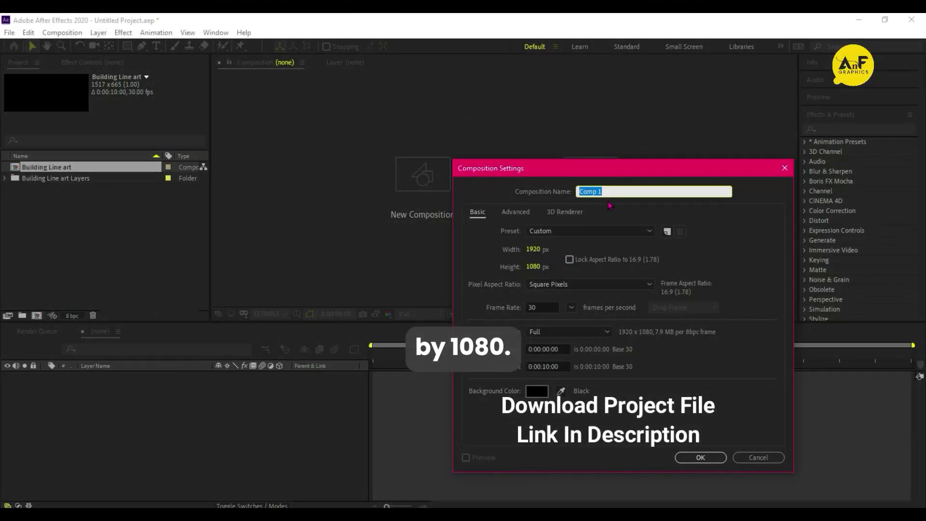
# Name the composition 'Line Art Animation', add Building Line art, and scale it up
pyautogui.write('Line ')
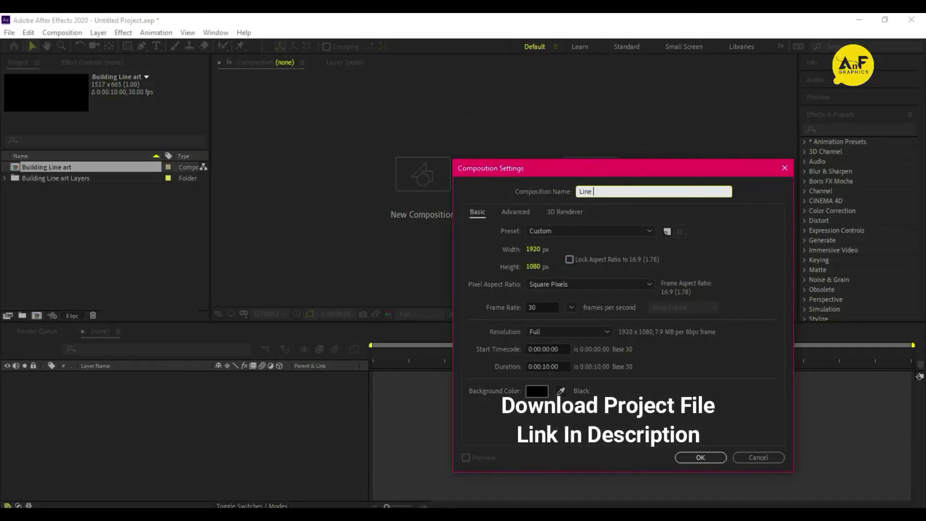
pyautogui.write('Art Animation')
pyautogui.press('Return')
pyautogui.moveTo(55, 169); pyautogui.dragTo(255, 461)
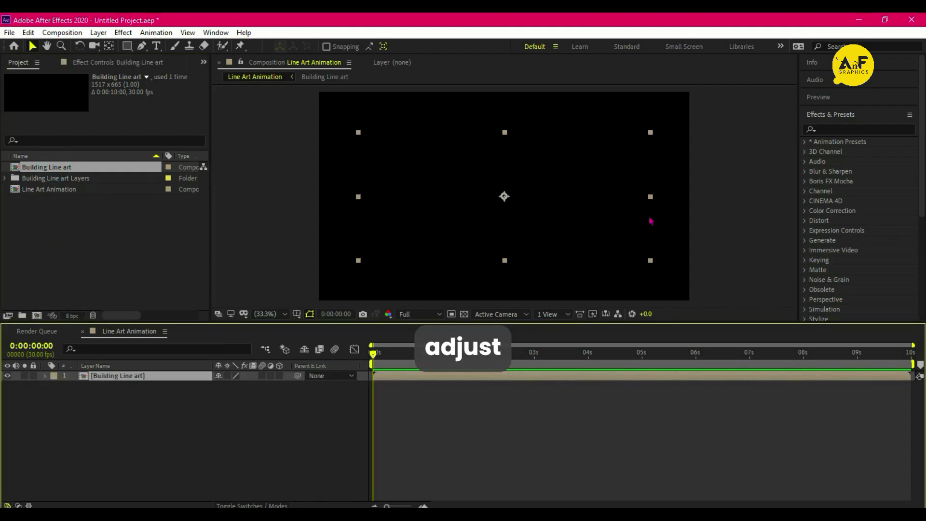
pyautogui.moveTo(650, 196); pyautogui.dragTo(675, 205)
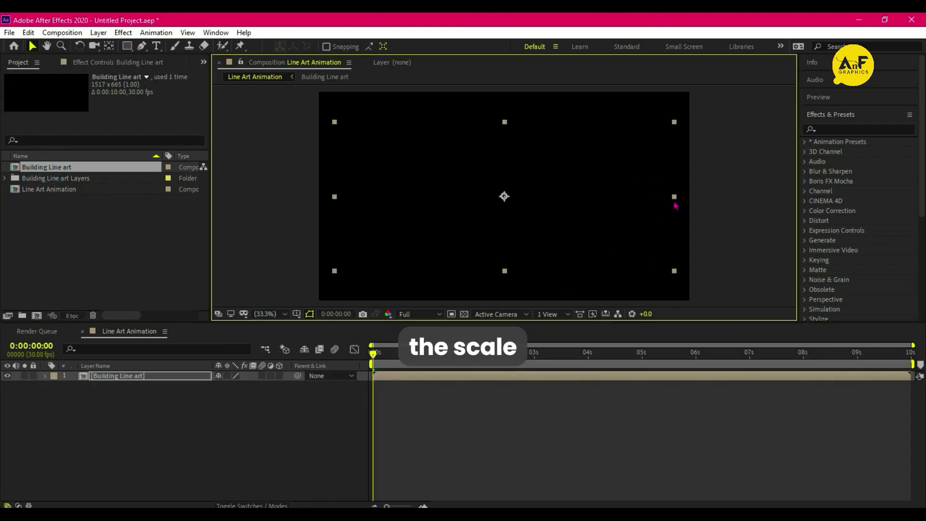
# Apply a Fill effect to the building layer with its colour set to white
pyautogui.click(832, 130)
pyautogui.write('fi')
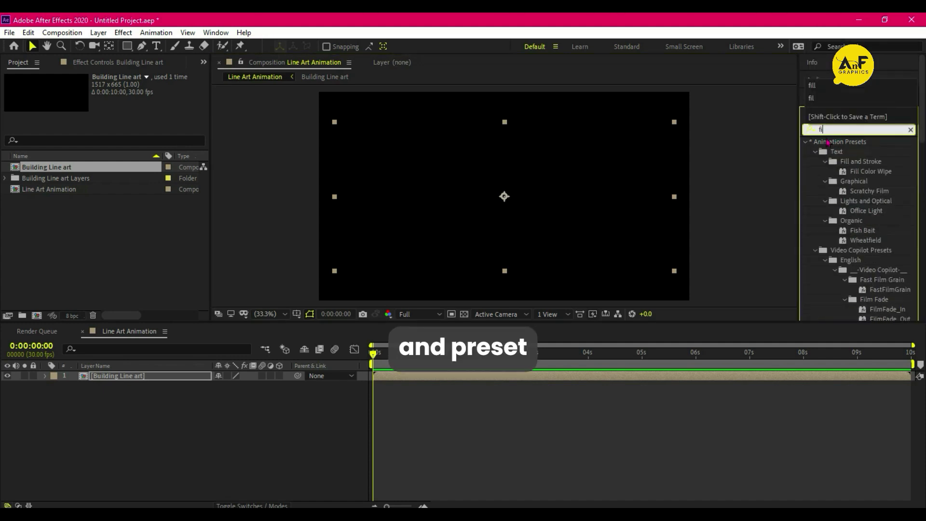
pyautogui.write('ll')
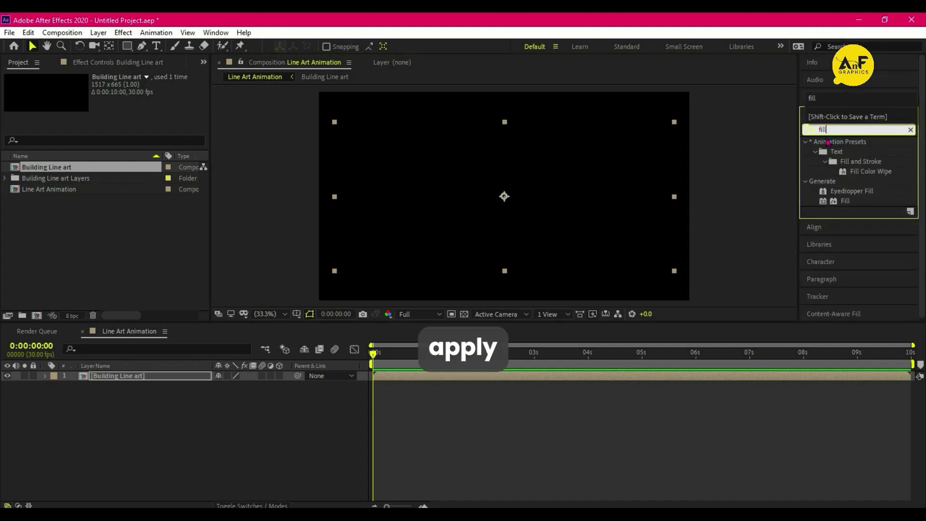
pyautogui.doubleClick(846, 202)
pyautogui.click(120, 116)
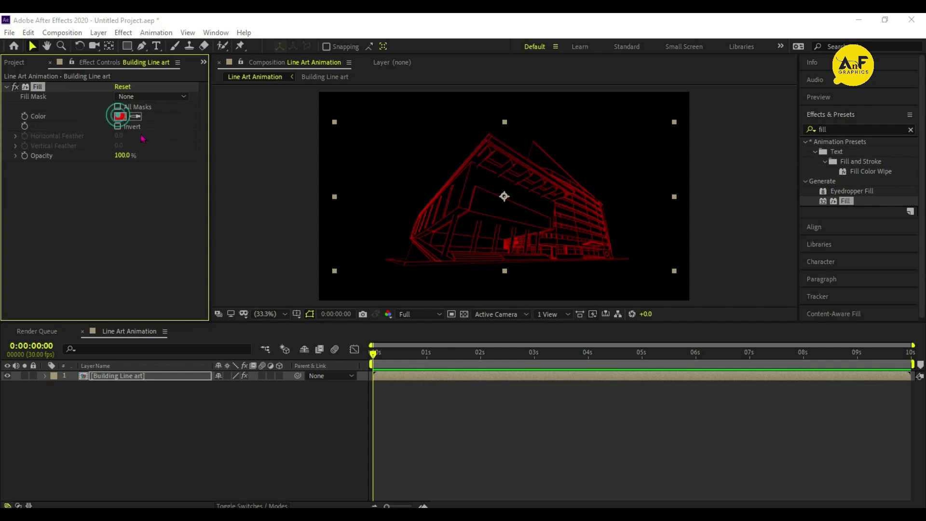
pyautogui.click(223, 216)
pyautogui.click(479, 217)
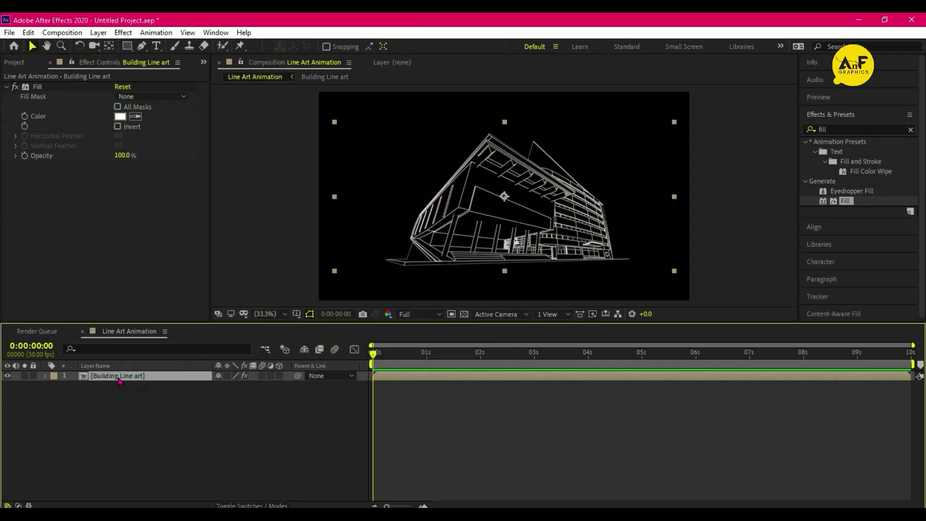
# Inside the Building Line art comp, delete the Background and Text layers
pyautogui.doubleClick(114, 376)
pyautogui.click(114, 396)
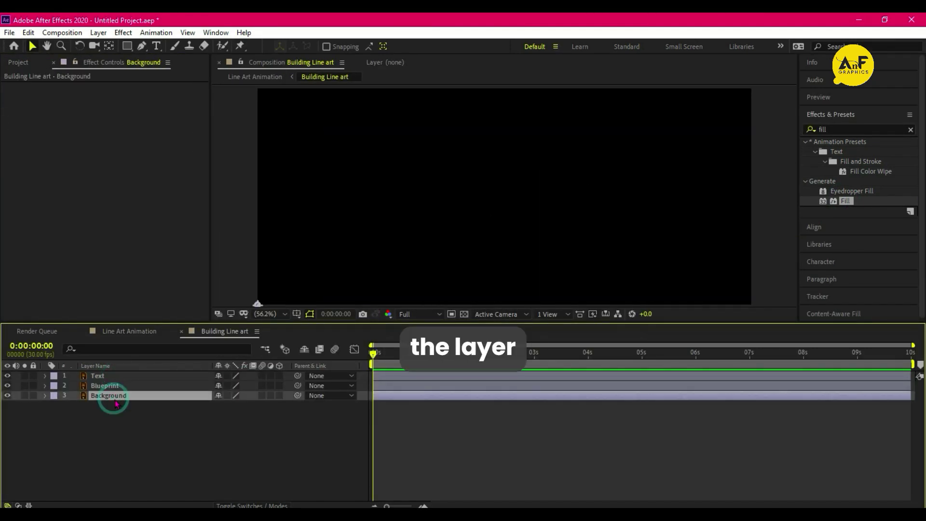
pyautogui.press('Delete')
pyautogui.click(103, 377)
pyautogui.press('Delete')
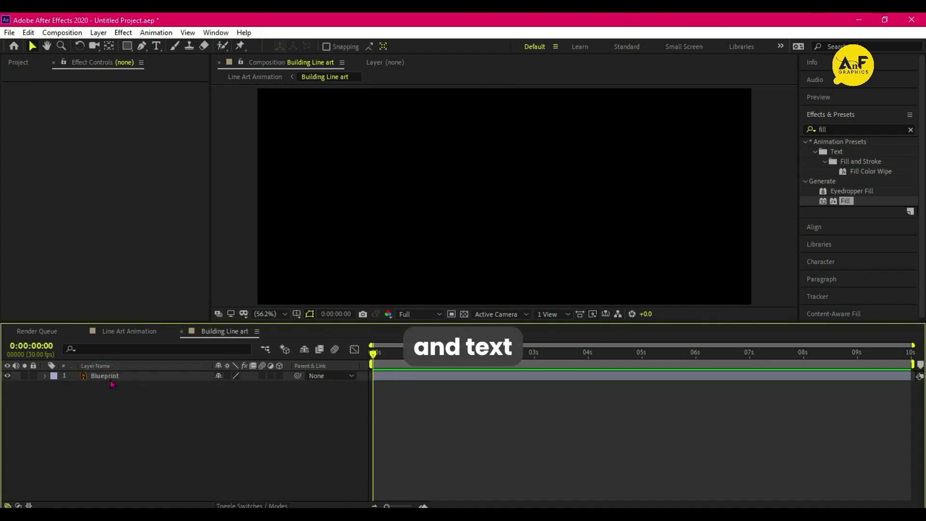
# Create shapes from the Blueprint vector layer, then reselect the original Blueprint layer
pyautogui.click(110, 379)
pyautogui.rightClick(110, 384)
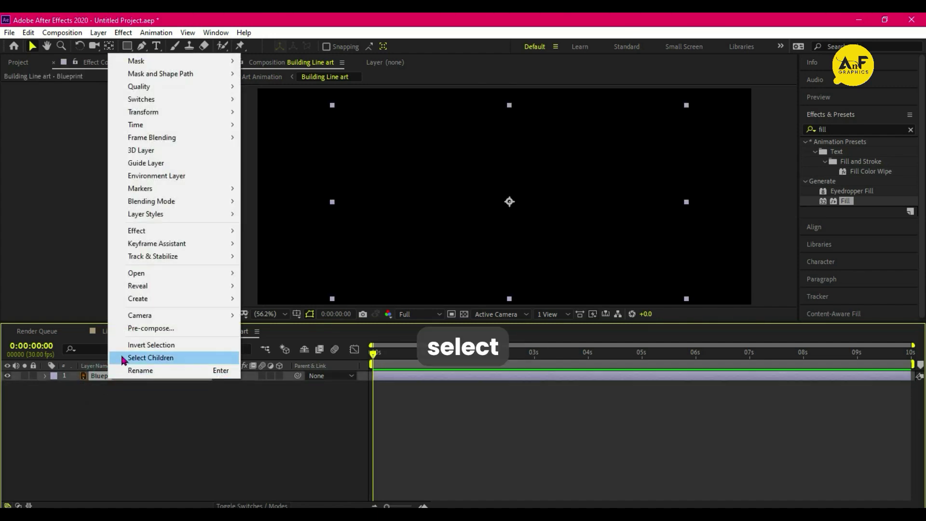
pyautogui.click(159, 299)
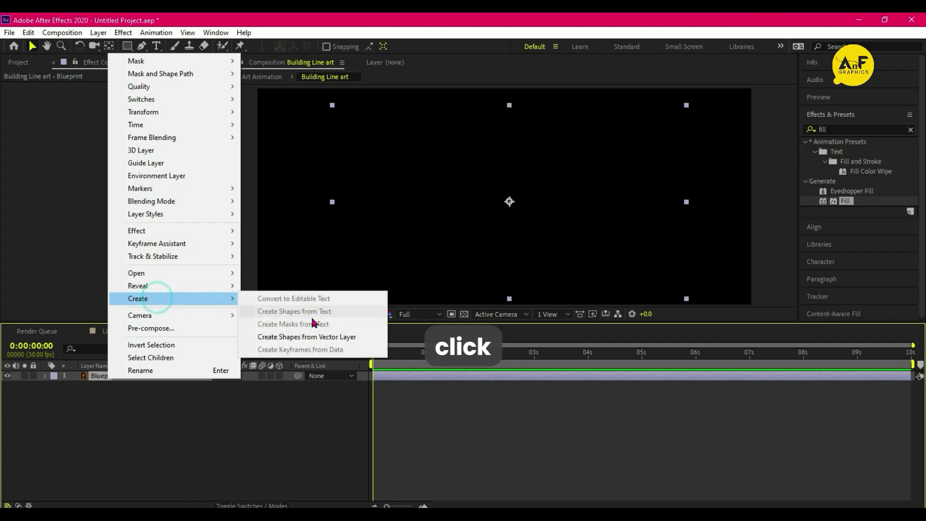
pyautogui.click(311, 338)
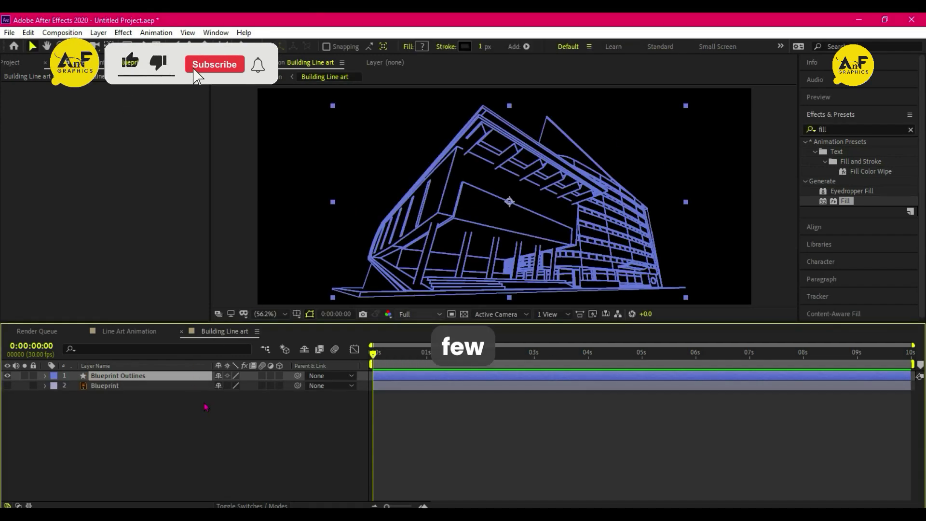
pyautogui.click(99, 467)
pyautogui.click(109, 389)
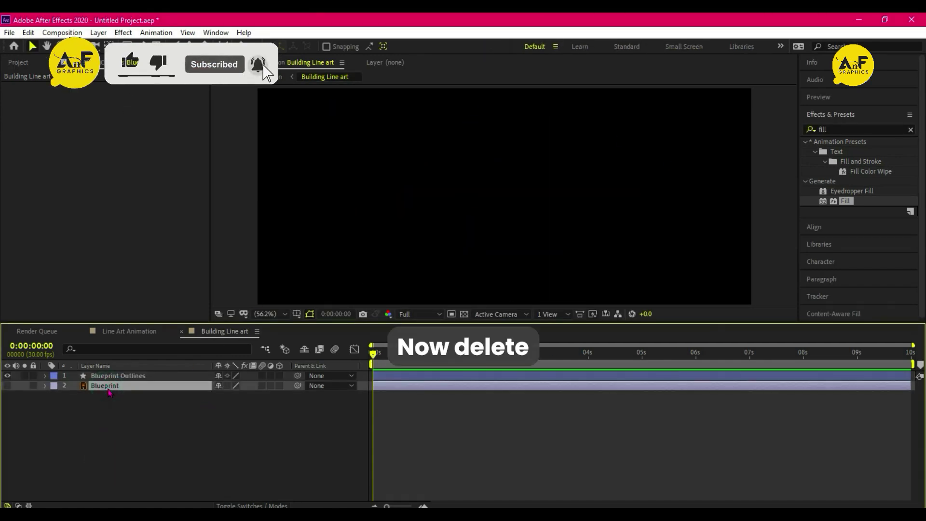
# Delete the Blueprint layer and give Blueprint Outlines a white Fill effect
pyautogui.press('Delete')
pyautogui.click(114, 376)
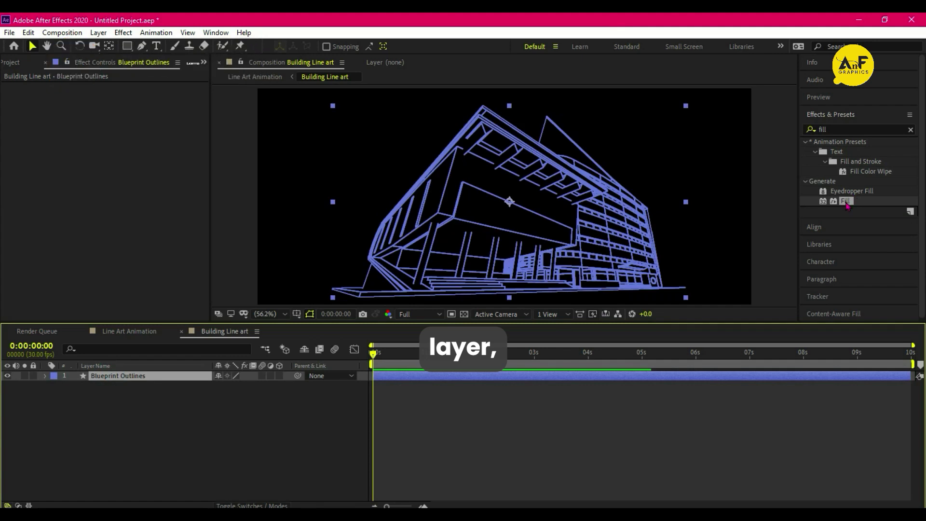
pyautogui.doubleClick(845, 201)
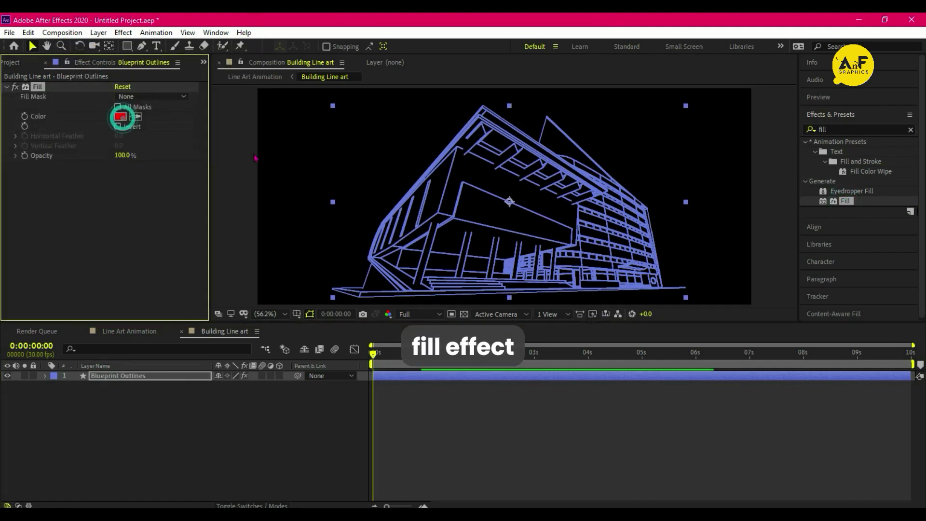
pyautogui.click(121, 117)
pyautogui.click(228, 221)
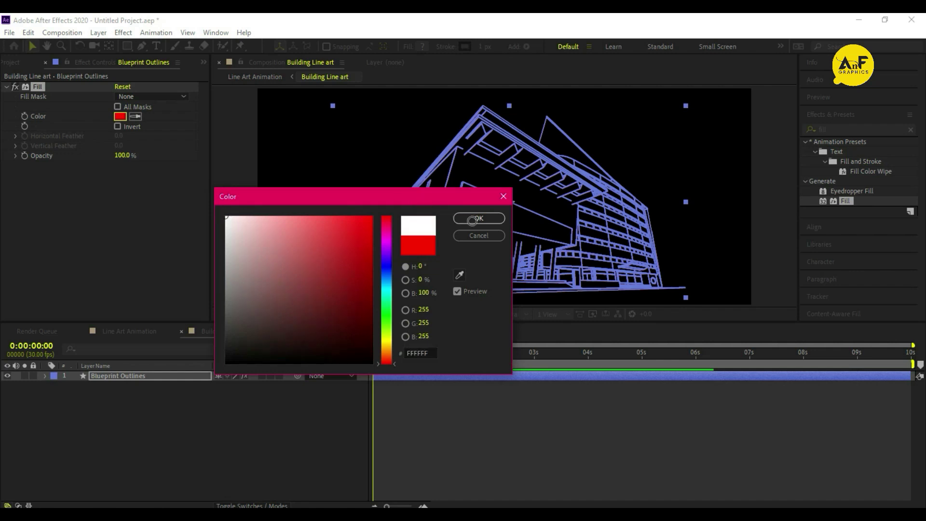
pyautogui.click(475, 219)
pyautogui.click(46, 379)
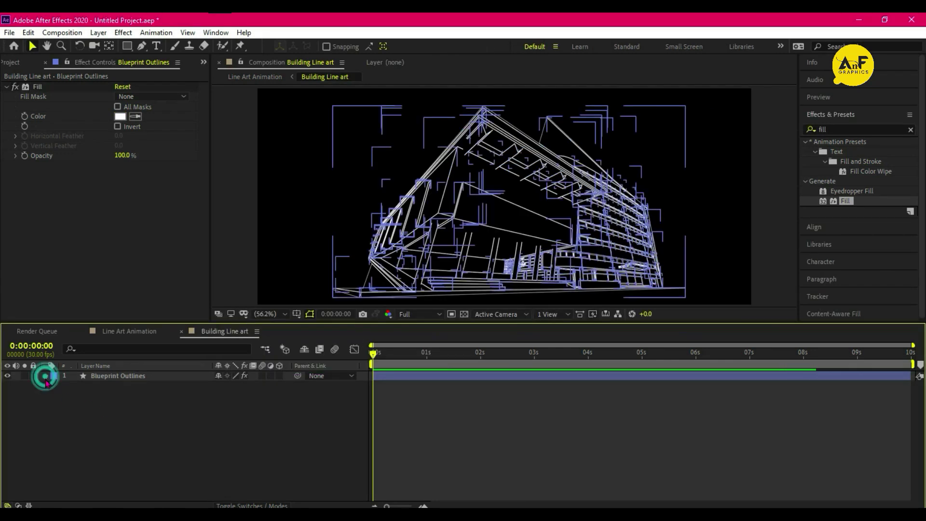
# Add Trim Paths to Blueprint Outlines and keyframe End from 0% to 100% near 6 seconds
pyautogui.click(285, 386)
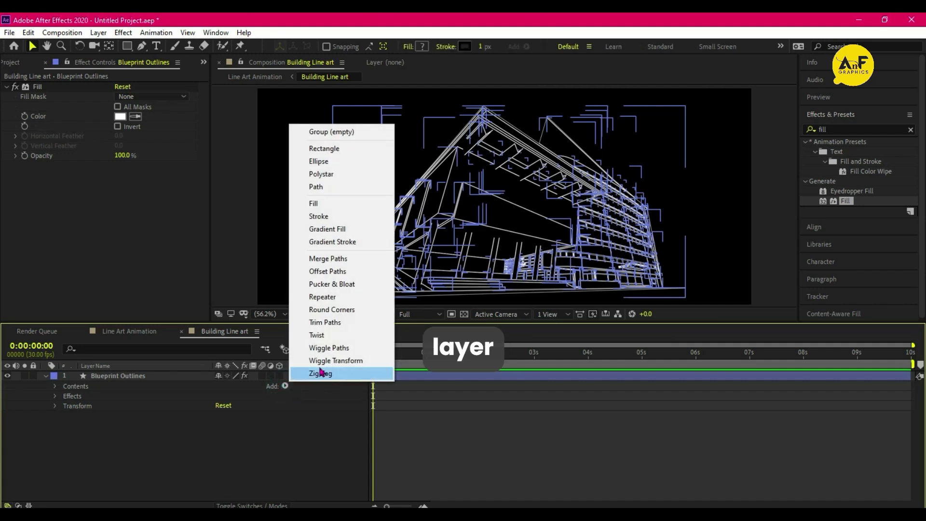
pyautogui.click(337, 327)
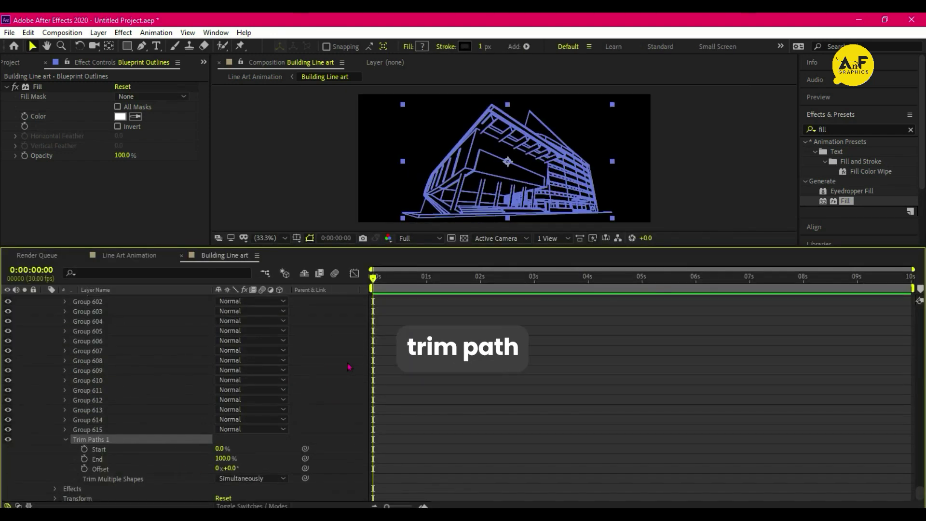
pyautogui.click(218, 458)
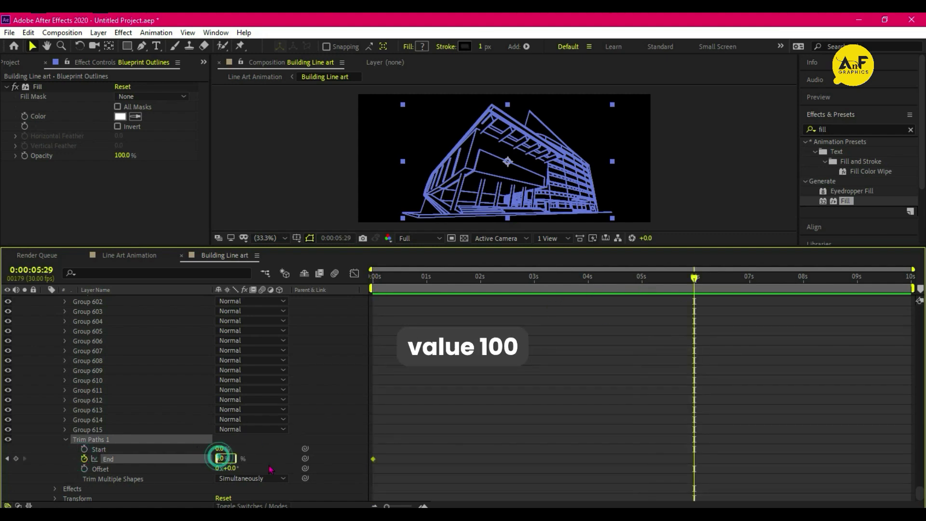
pyautogui.write('1')
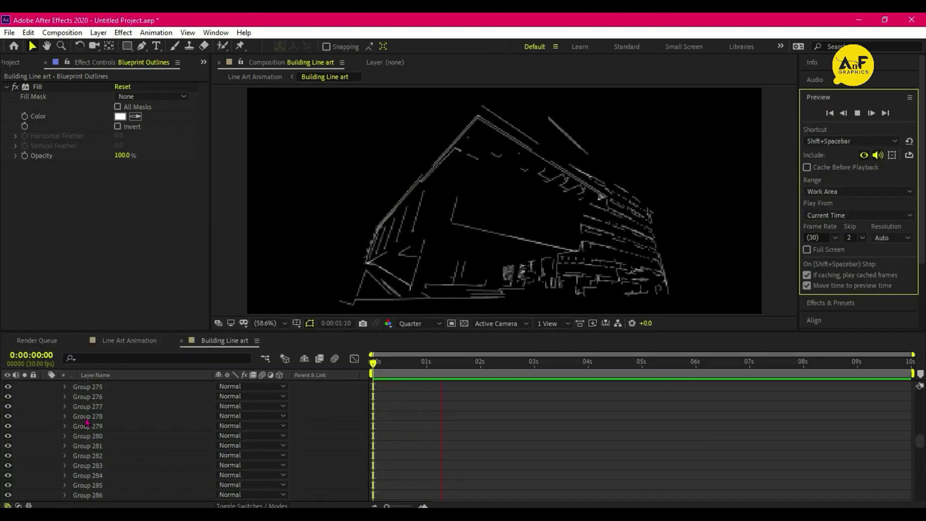
# Preview the line-drawing animation and stop playback
pyautogui.scroll(5, 87, 423)
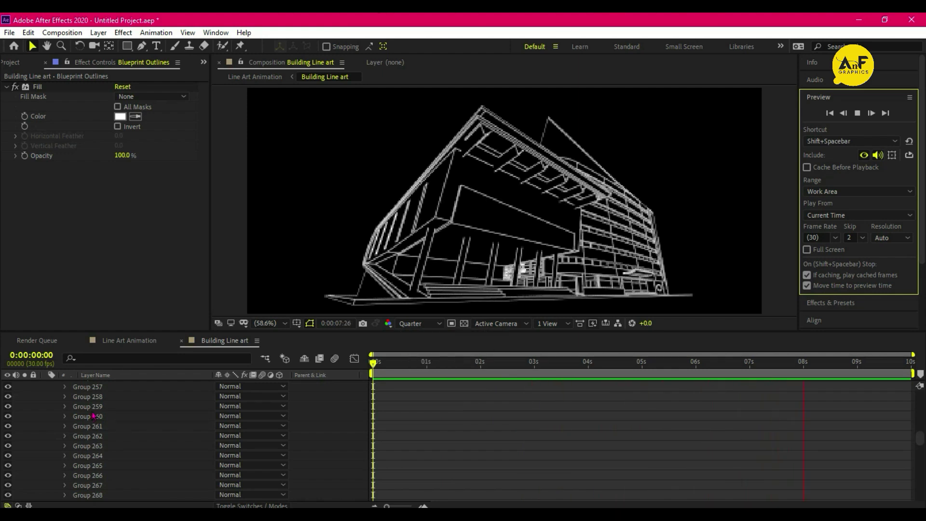
pyautogui.press('space')
# In Line Art Animation, move the building drawing left and scale it up
pyautogui.click(115, 340)
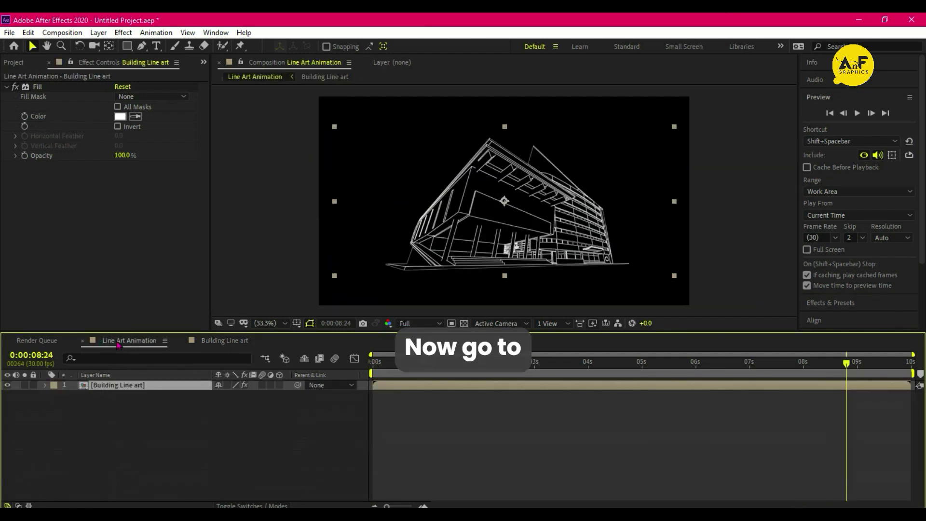
pyautogui.moveTo(504, 201); pyautogui.dragTo(462, 220)
pyautogui.moveTo(632, 219); pyautogui.dragTo(687, 215)
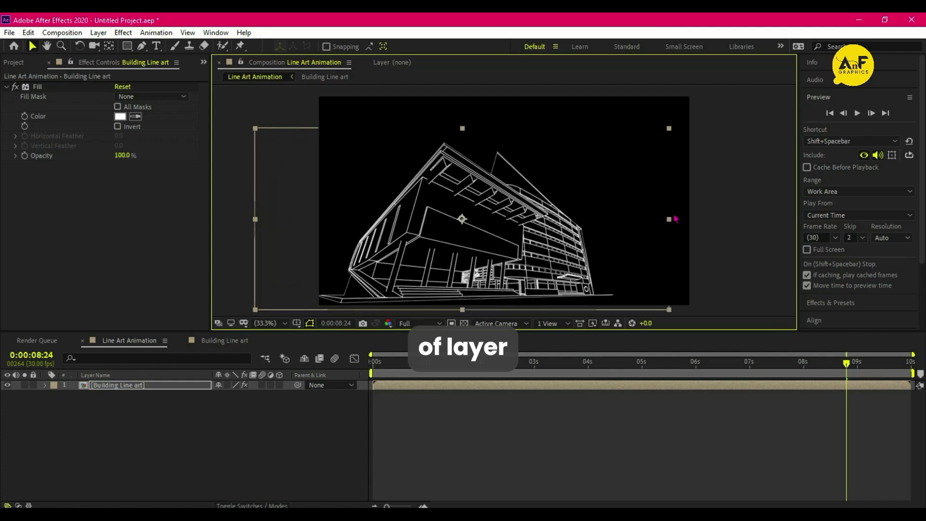
pyautogui.moveTo(460, 221); pyautogui.dragTo(477, 207)
pyautogui.click(262, 220)
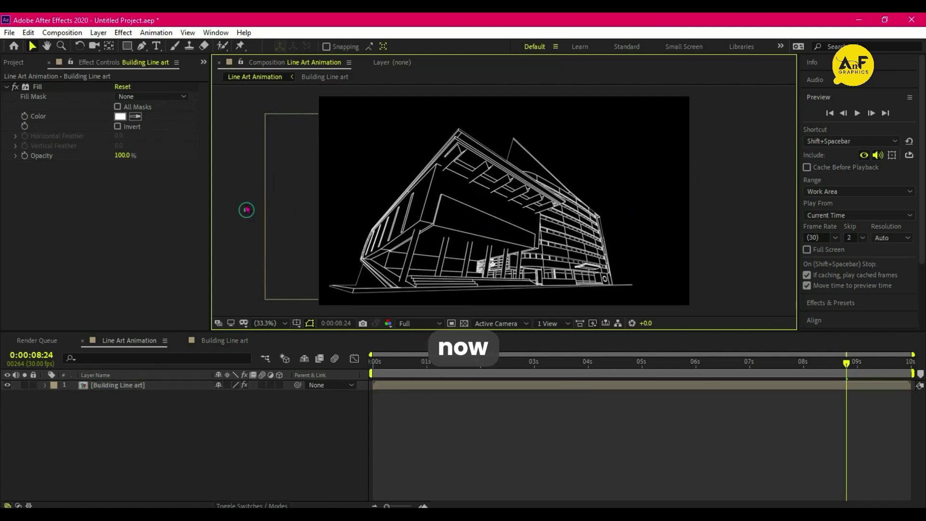
# Type an ARCHITECTURE title above a LINE ART ANIMATION subtitle and lock the art layer
pyautogui.hotkey('ctrl', 't')
pyautogui.click(563, 144)
pyautogui.write('AR')
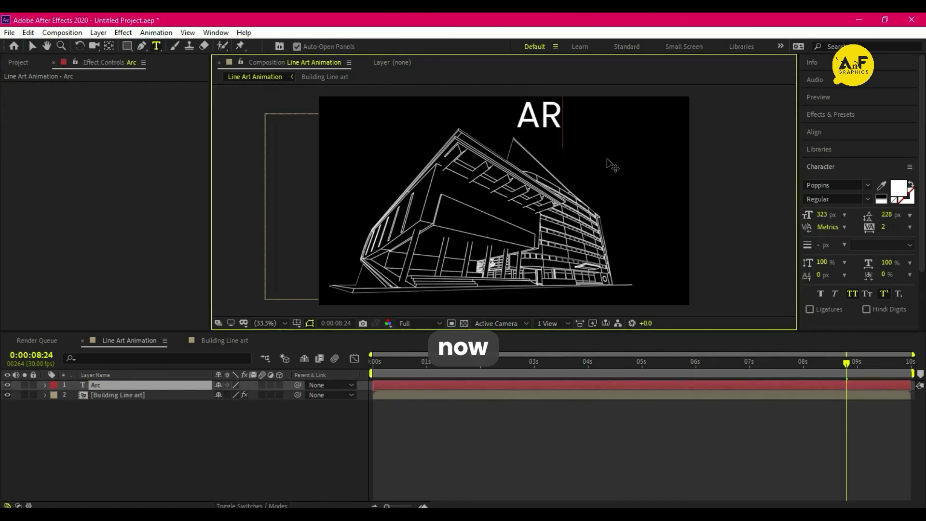
pyautogui.write('CHITECTURE')
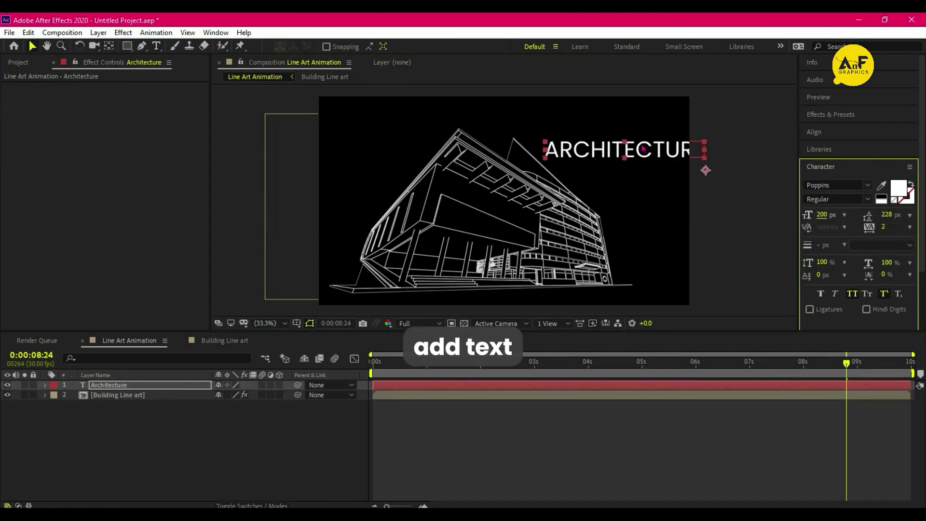
pyautogui.moveTo(706, 170); pyautogui.dragTo(689, 122)
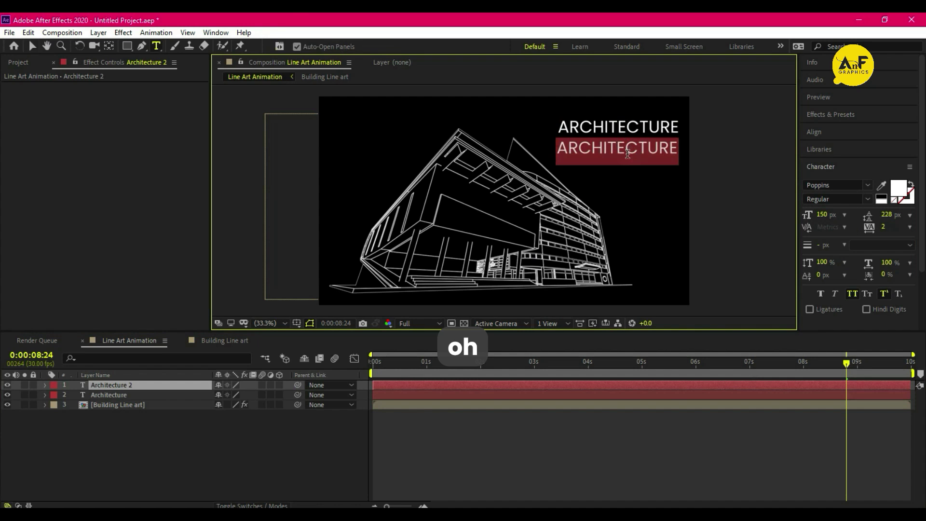
pyautogui.write('LINE ')
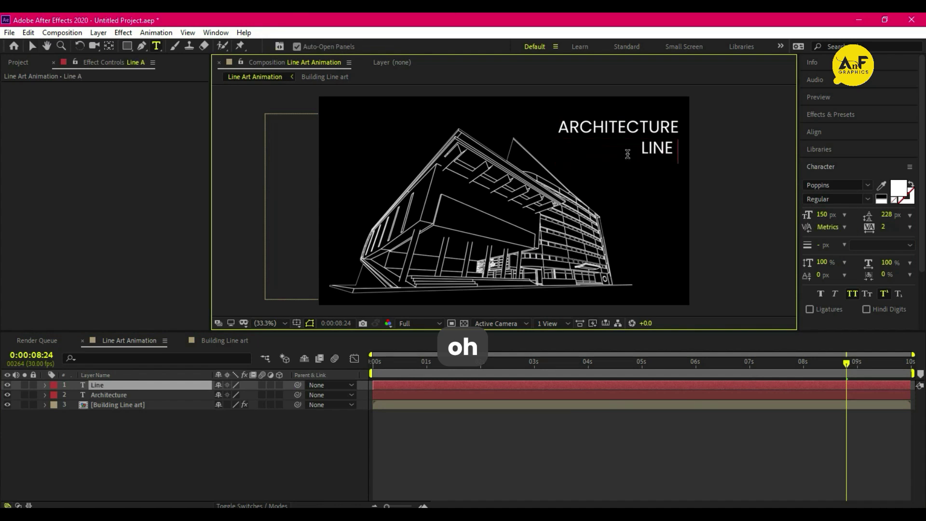
pyautogui.write('ART ANIMATION')
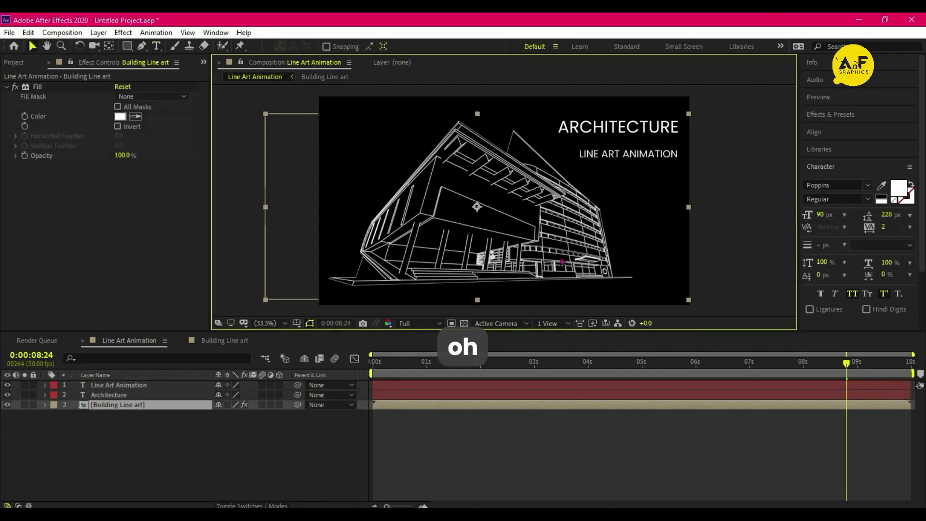
pyautogui.click(654, 142)
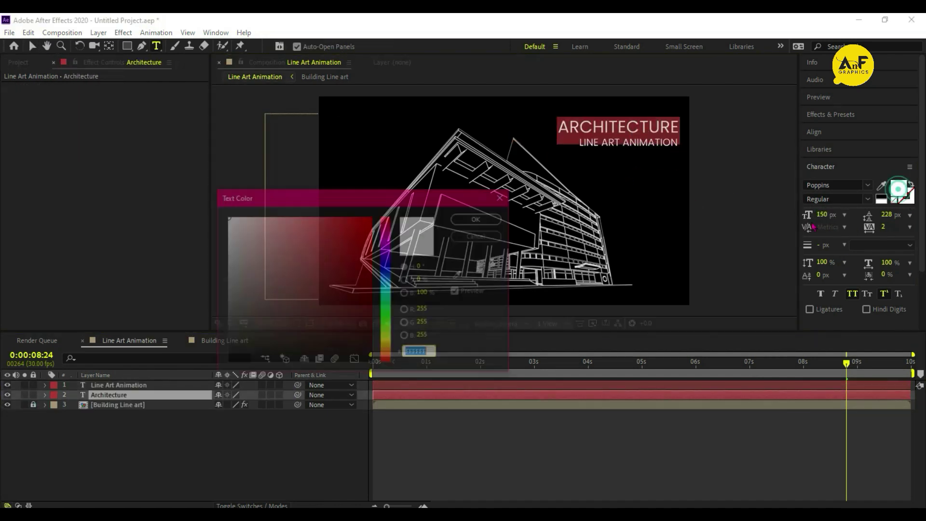
pyautogui.press('Return')
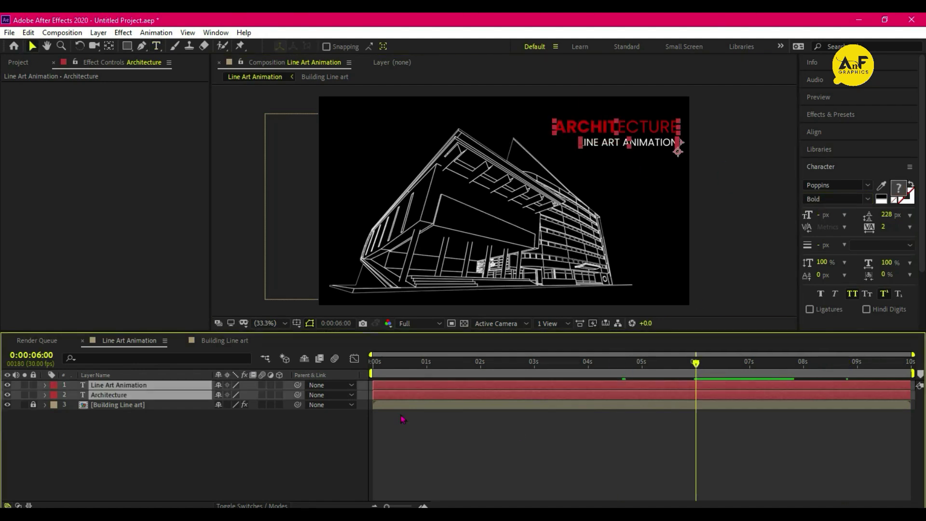
# Start both titles at 6 seconds with Opacity keyframed from 0% to 100%, and preview
pyautogui.press('t')
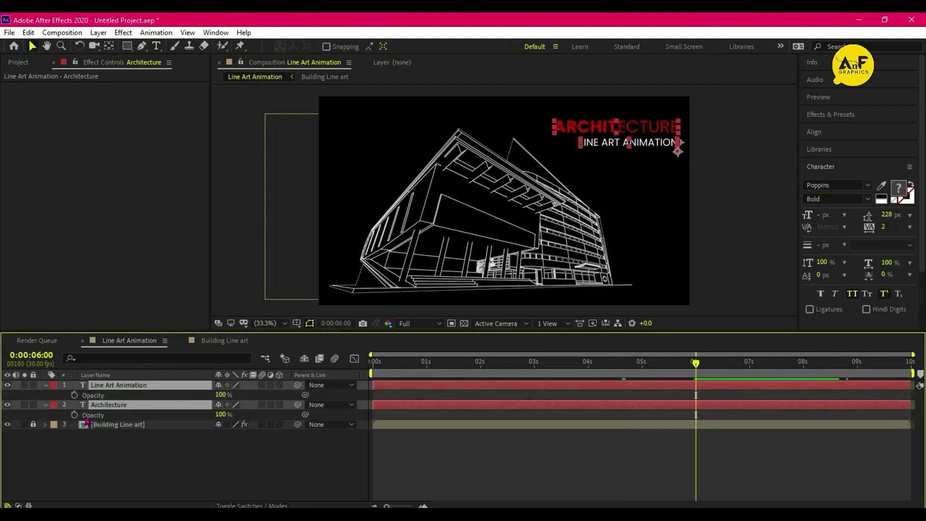
pyautogui.moveTo(378, 385); pyautogui.dragTo(693, 392)
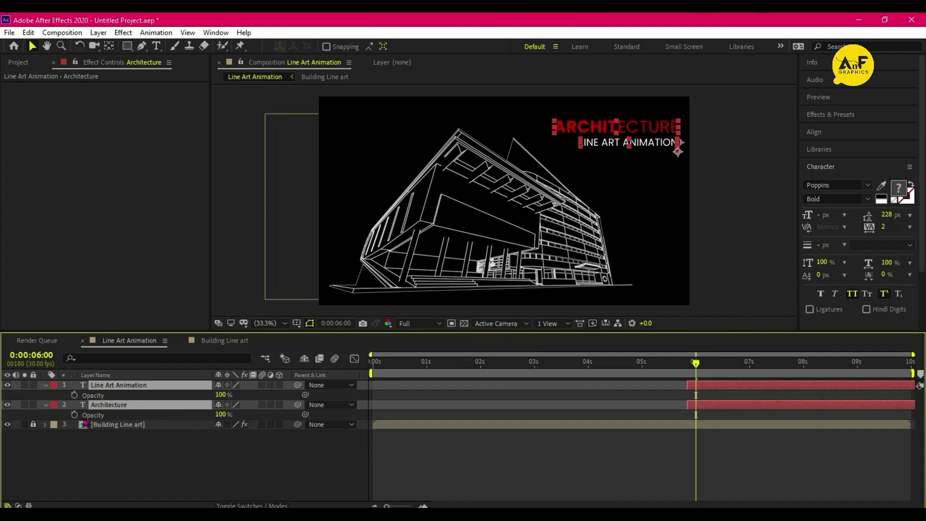
pyautogui.hotkey('alt', 'shift', 't')
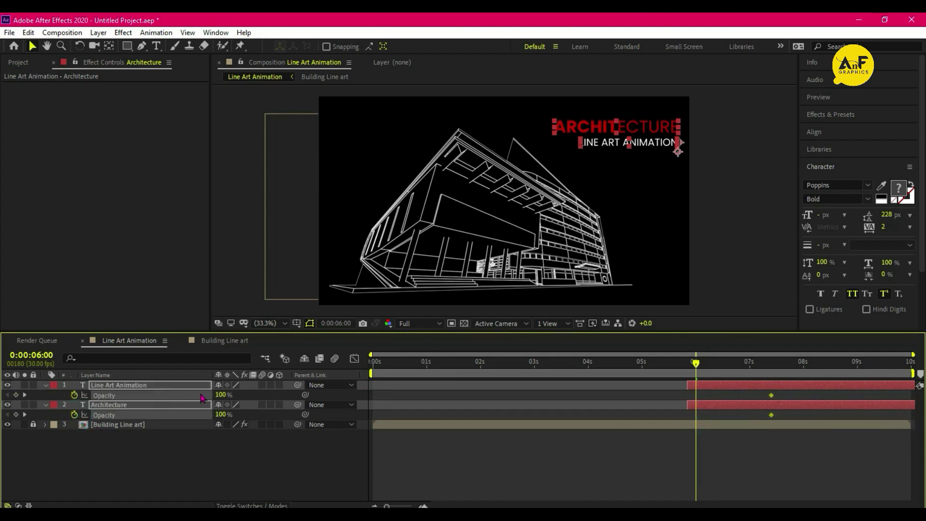
pyautogui.click(221, 395)
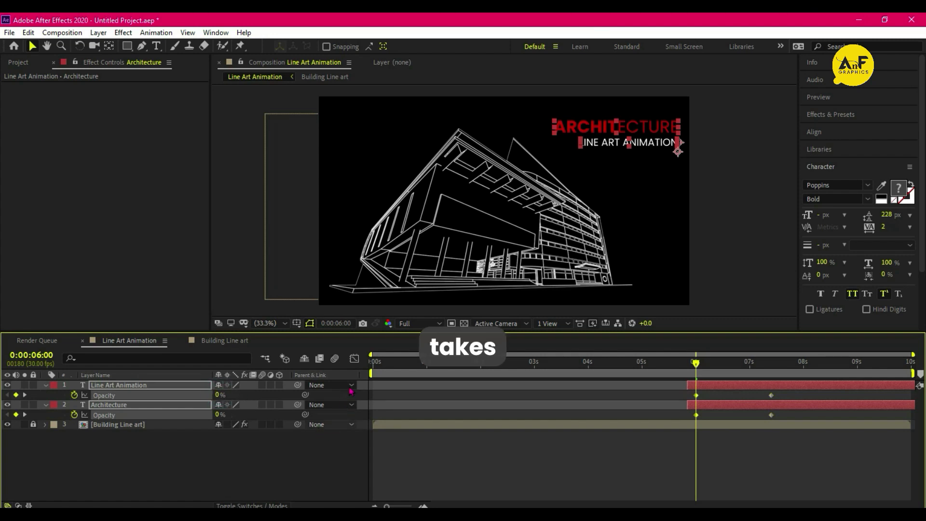
pyautogui.press('space')
# Move ARCHITECTURE to the top and delay the subtitle fade to about 7 seconds
pyautogui.click(165, 404)
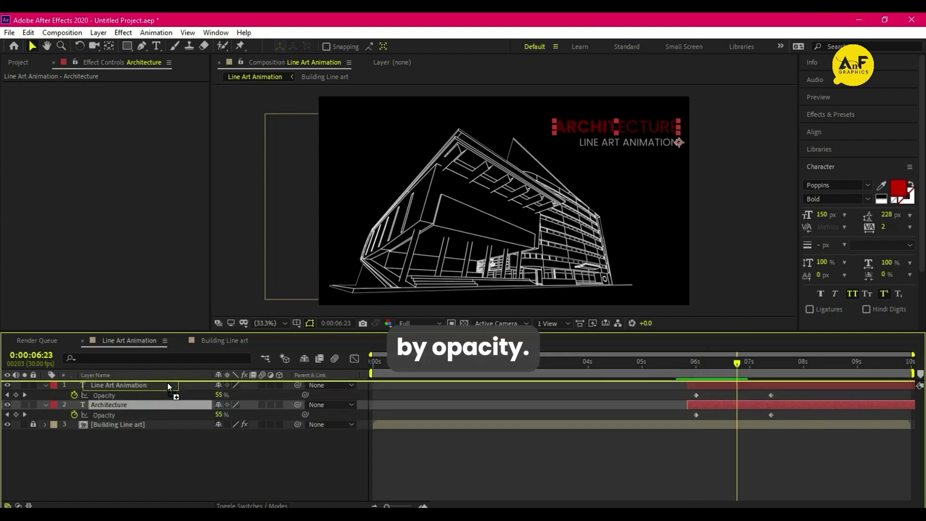
pyautogui.moveTo(169, 385); pyautogui.dragTo(169, 385)
pyautogui.moveTo(701, 406); pyautogui.dragTo(764, 411)
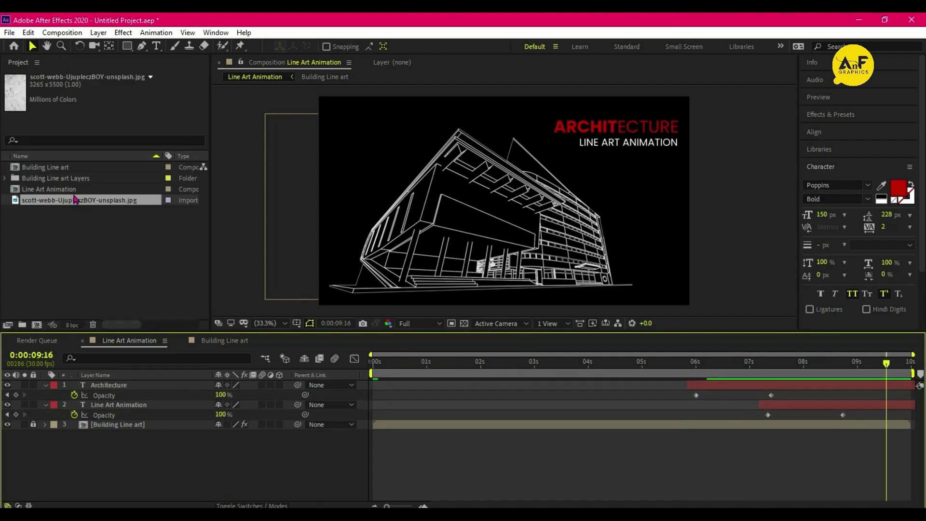
# Place the texture photo beneath the line art and set its Opacity to 10%
pyautogui.moveTo(77, 200); pyautogui.dragTo(132, 445)
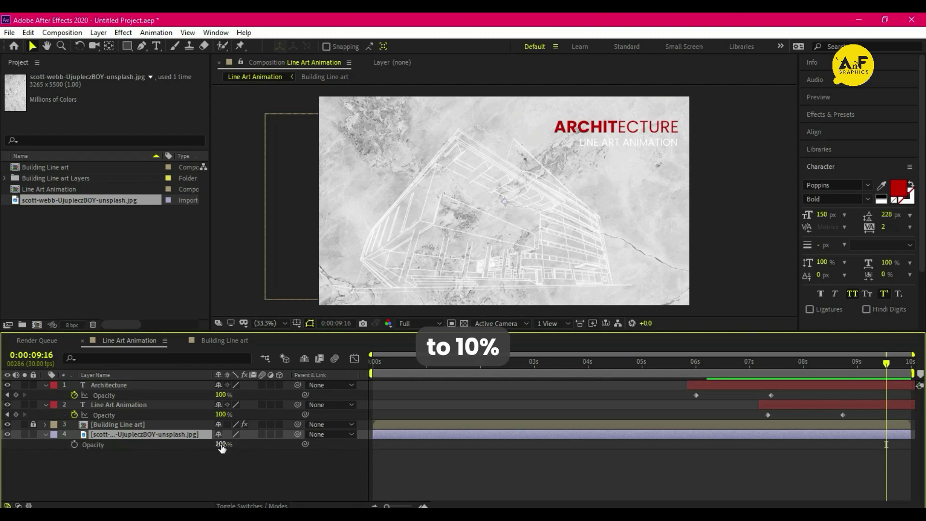
pyautogui.click(220, 444)
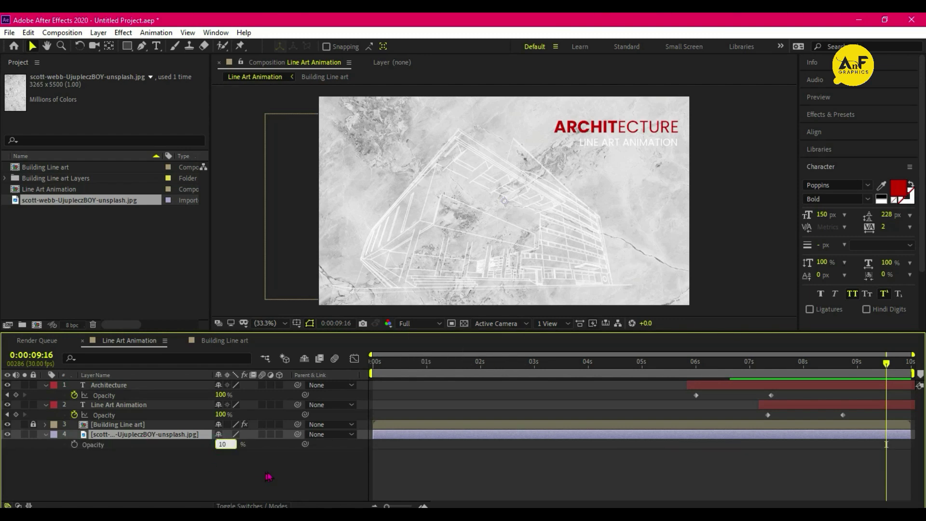
pyautogui.press('Return')
pyautogui.press('space')
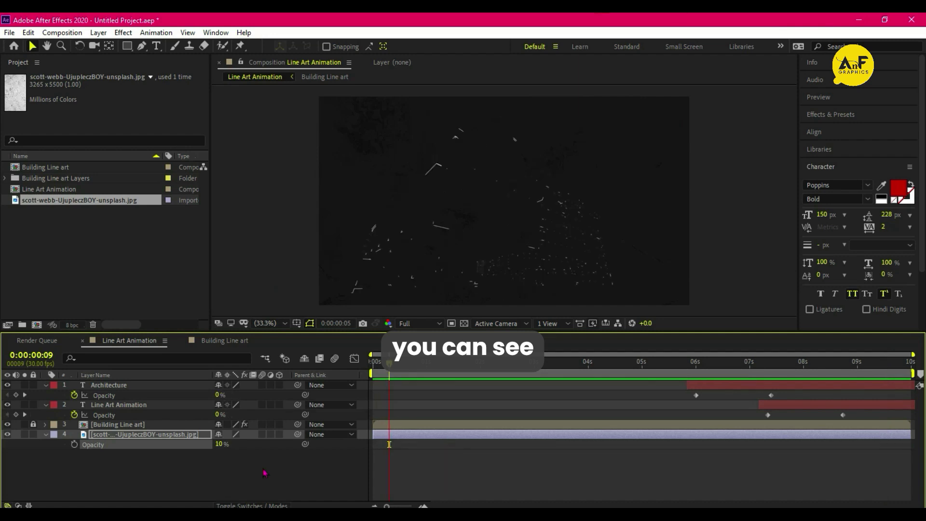